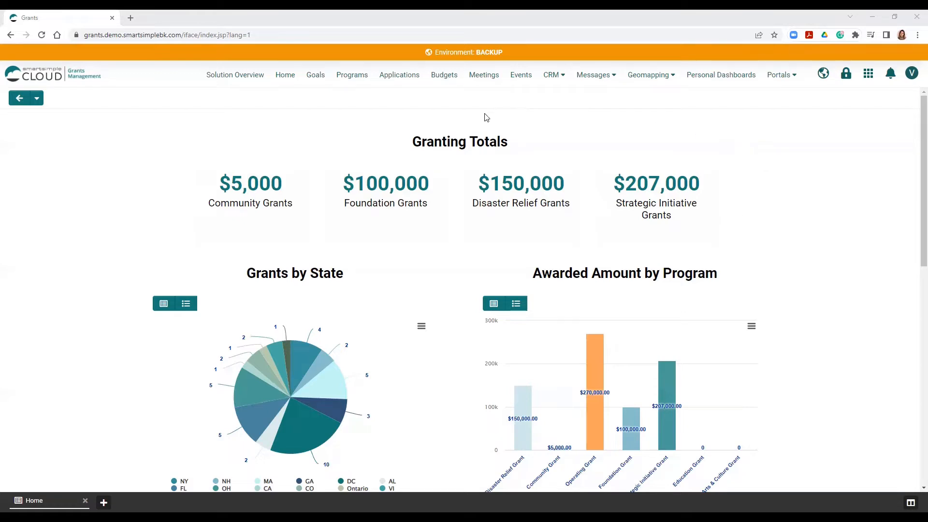
# - Open the Feature and Function Permissions in the Application Manager's security settings
pyautogui.click(399, 76)
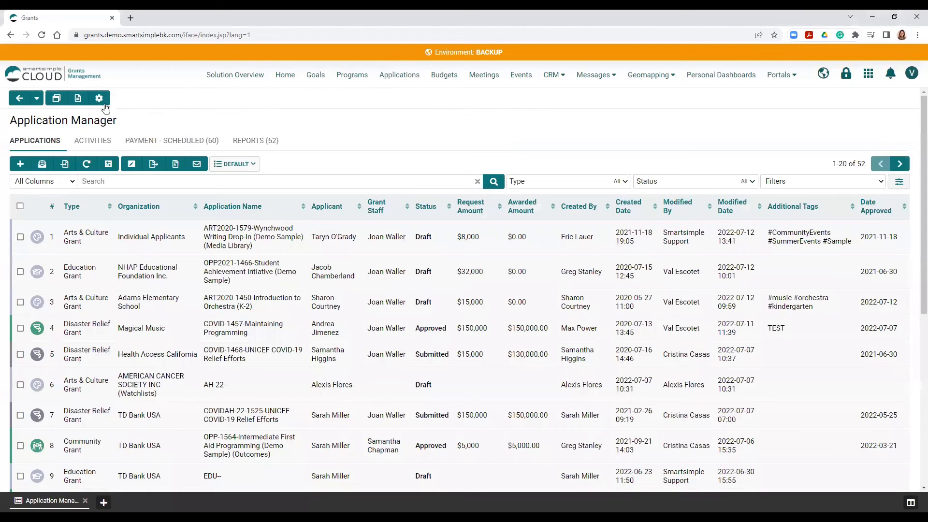
pyautogui.click(99, 100)
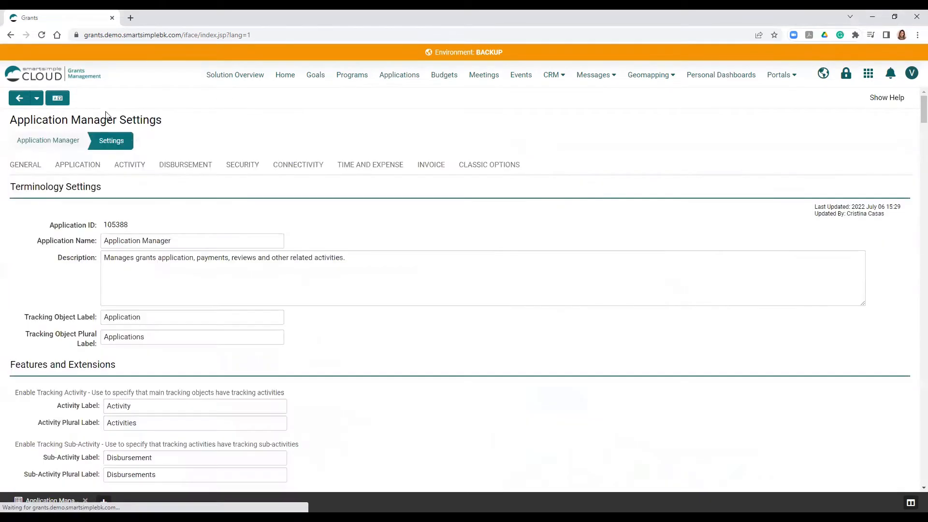
pyautogui.click(259, 171)
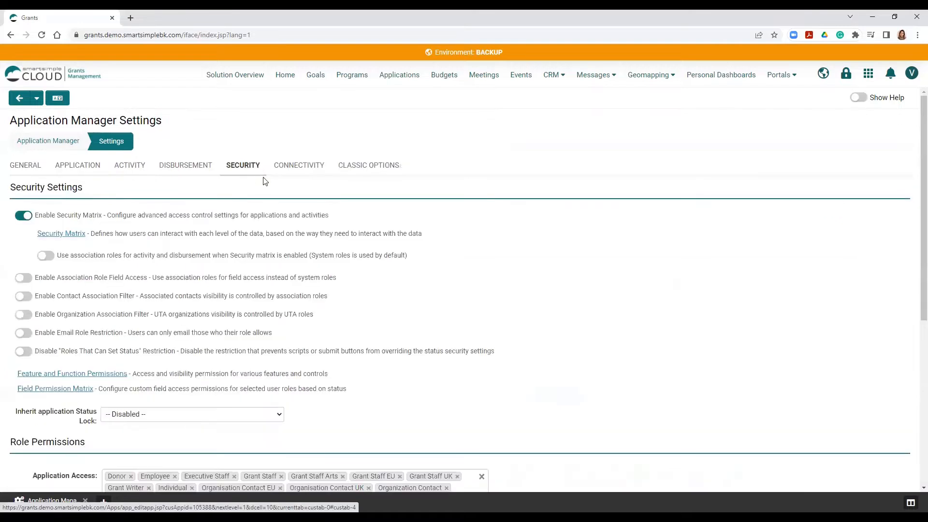
pyautogui.click(88, 376)
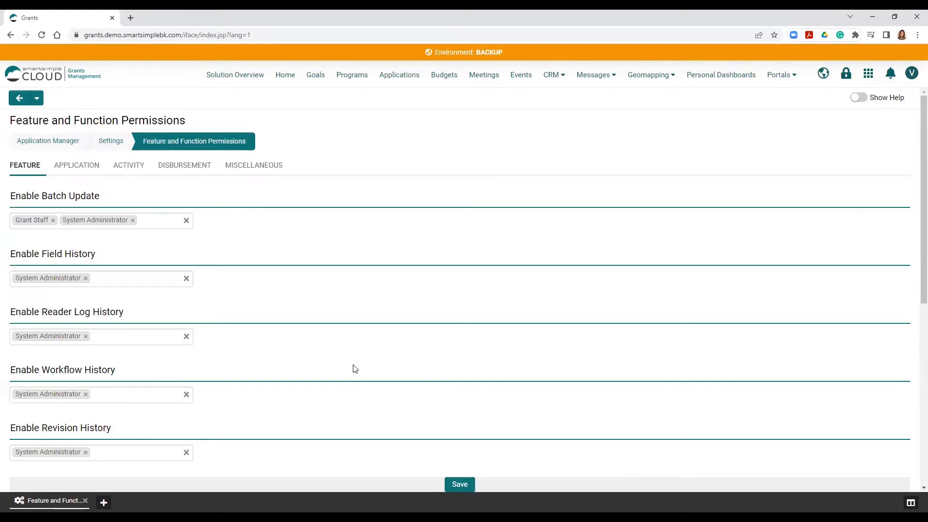
# - Review which roles are allowed for Enable Group Email in the application-level permissions
pyautogui.click(79, 169)
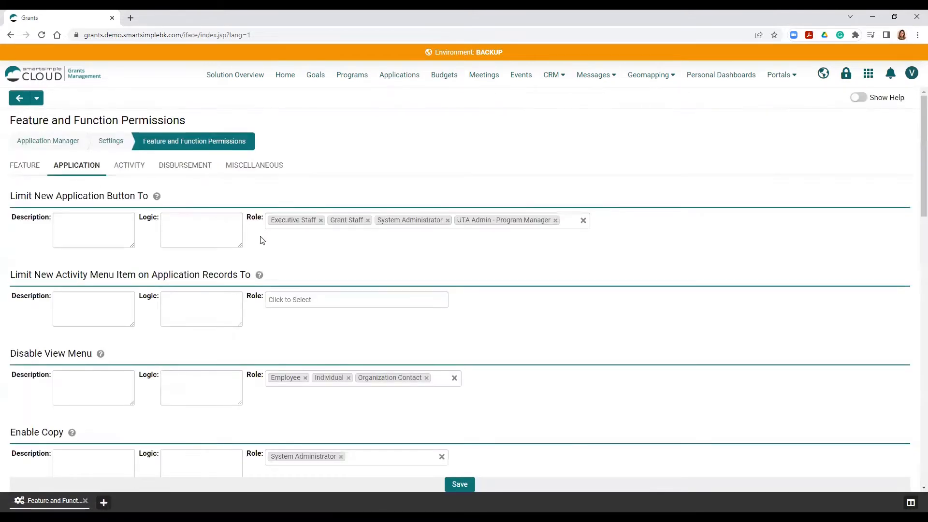
pyautogui.scroll(-5, 257, 241)
pyautogui.scroll(-5, 256, 245)
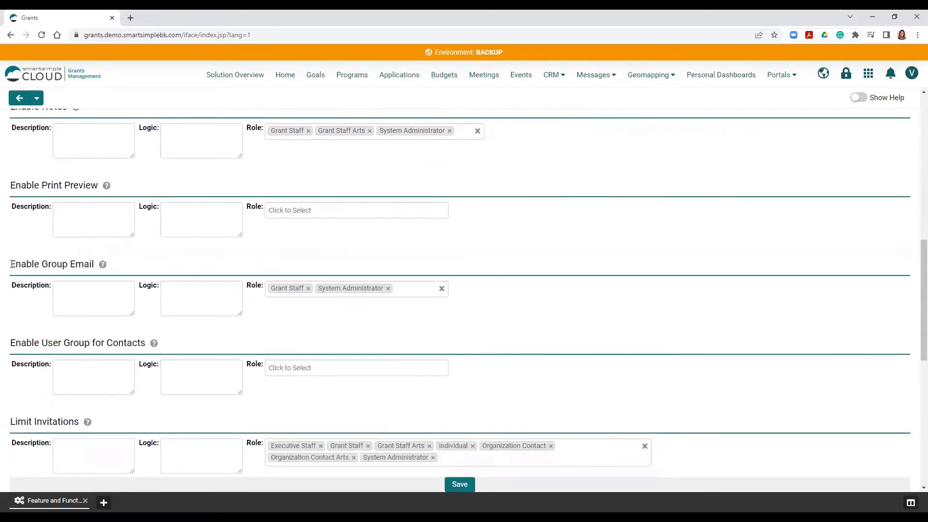
pyautogui.moveTo(9, 263); pyautogui.dragTo(102, 265)
pyautogui.click(205, 250)
pyautogui.click(428, 292)
# - Start a new email template named "Sample Template" with the type Email Template
pyautogui.click(865, 78)
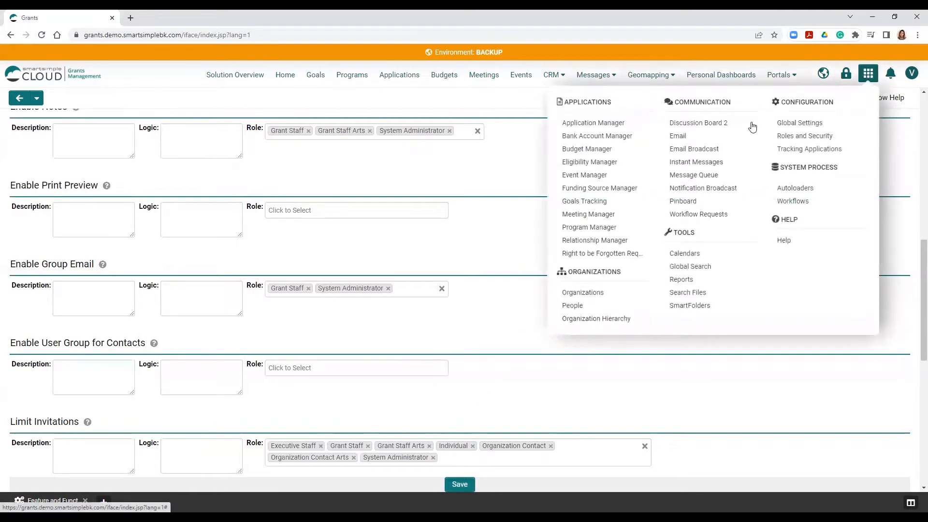
pyautogui.click(677, 145)
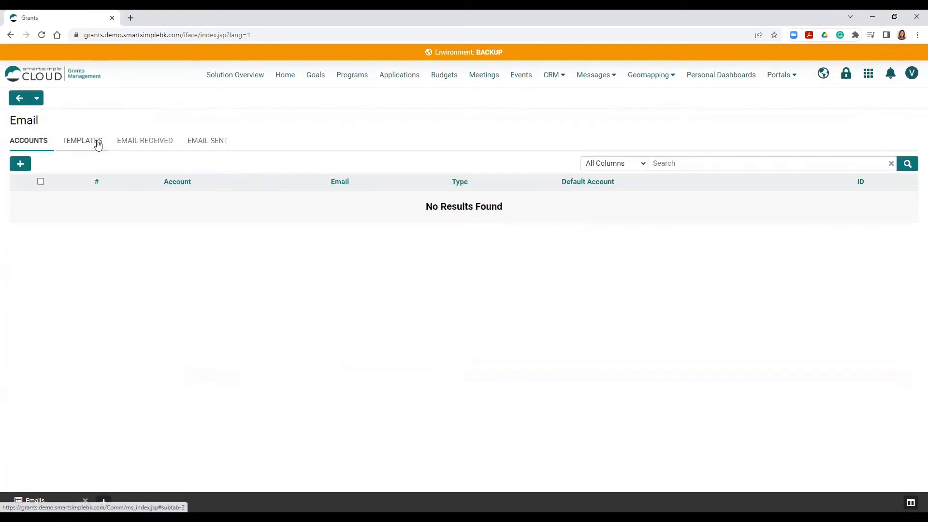
pyautogui.click(98, 145)
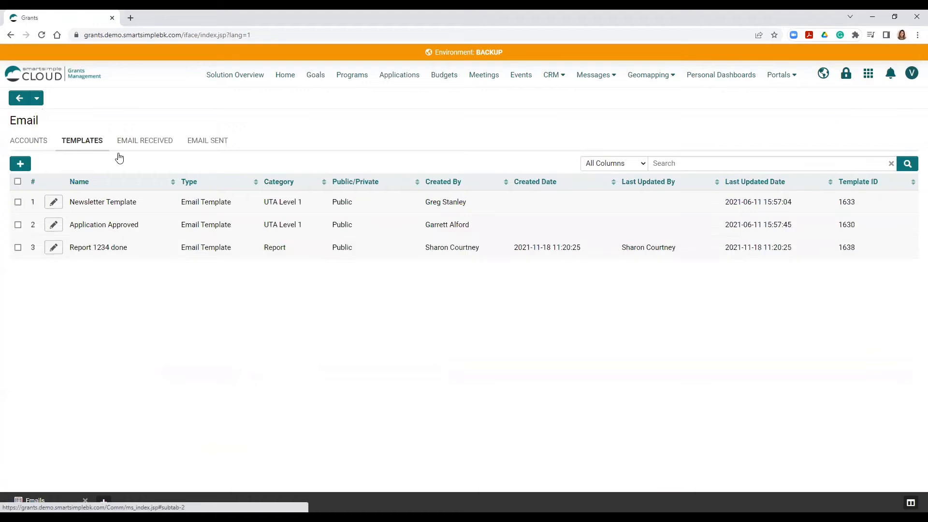
pyautogui.click(20, 165)
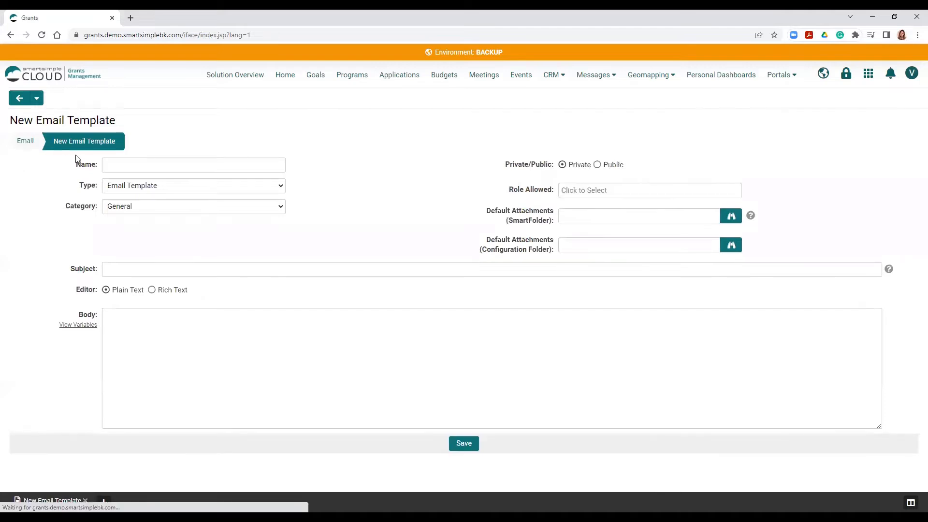
pyautogui.click(145, 164)
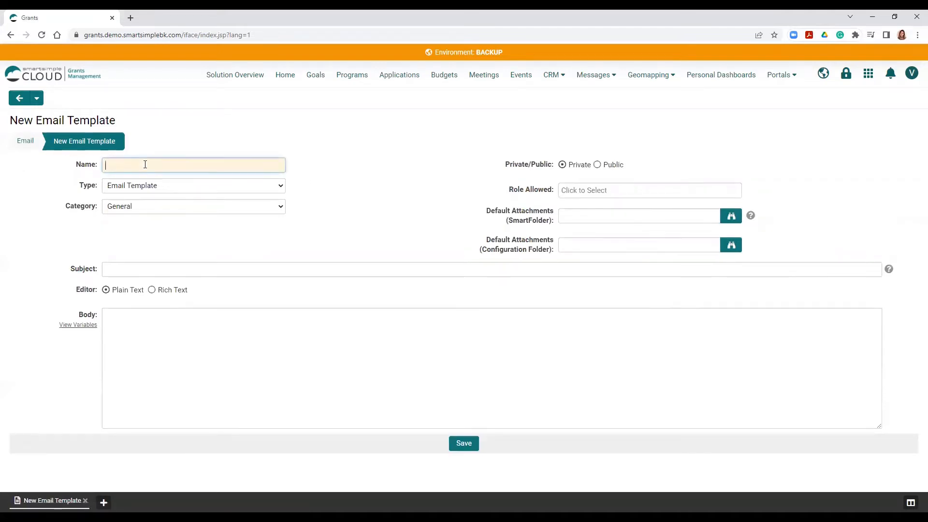
pyautogui.write('Sample Template')
pyautogui.click(192, 186)
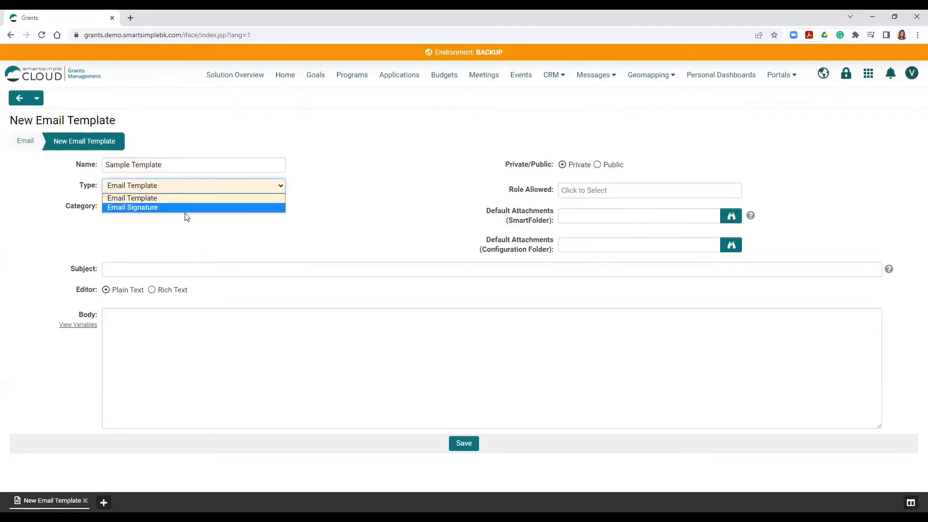
pyautogui.click(206, 197)
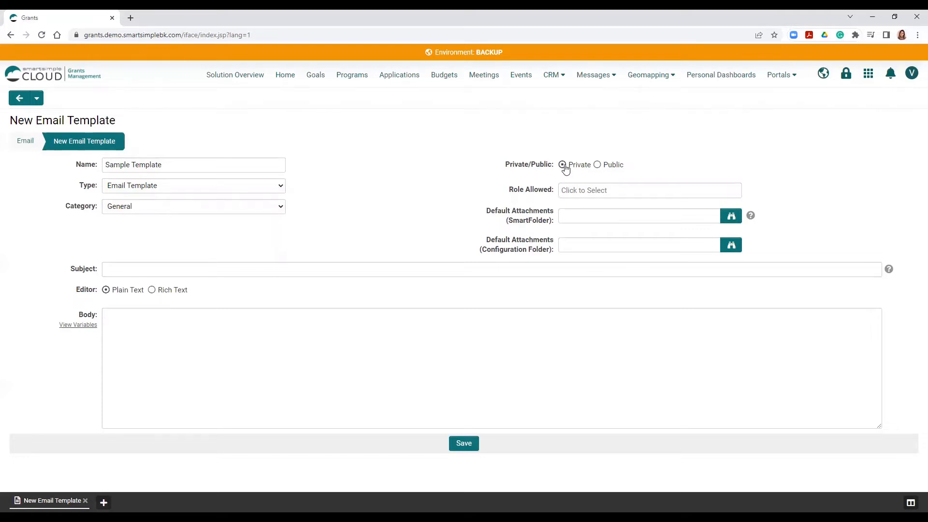
# - Check the roles available for the template's allowed roles and view the variables for its body
pyautogui.click(600, 189)
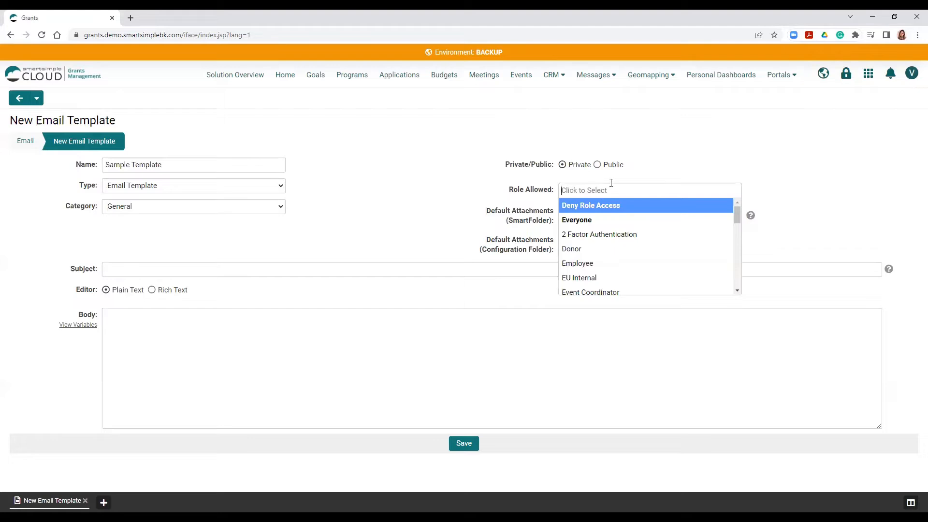
pyautogui.click(611, 182)
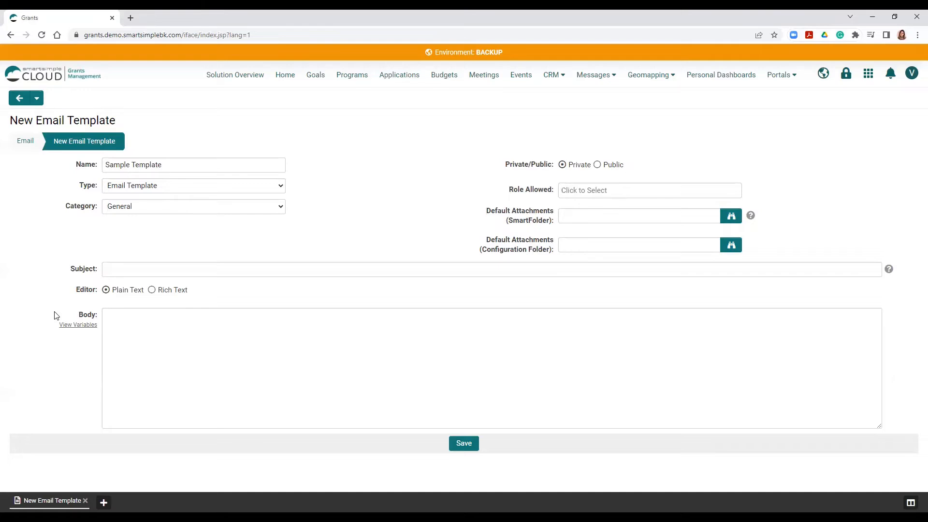
pyautogui.click(79, 328)
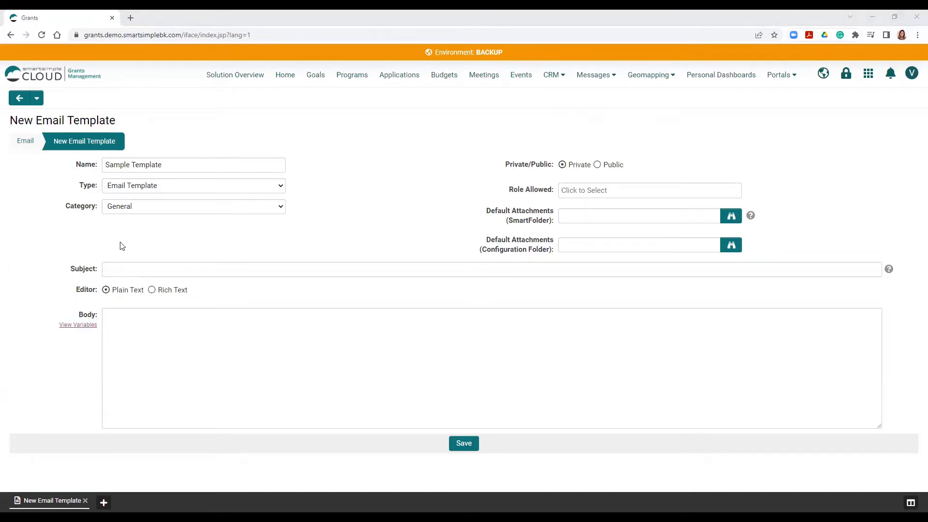
pyautogui.click(122, 293)
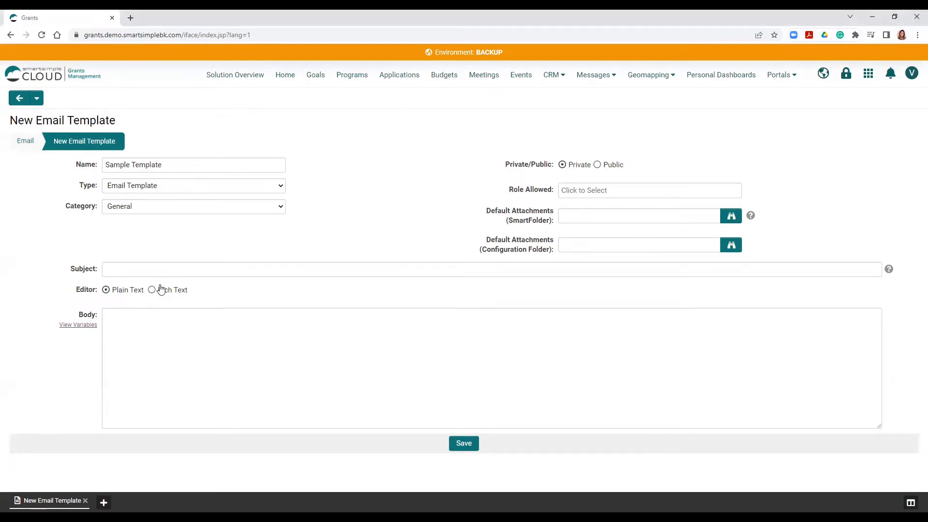
pyautogui.click(159, 290)
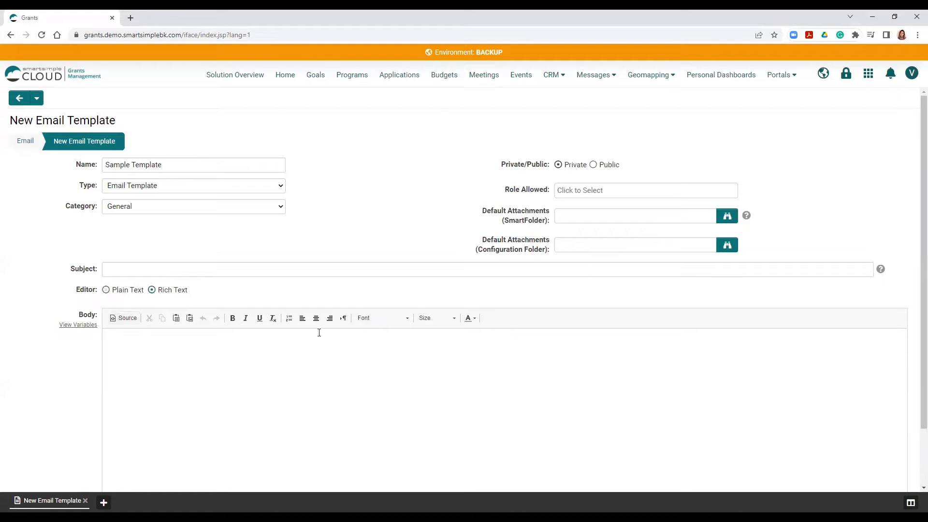
pyautogui.click(123, 291)
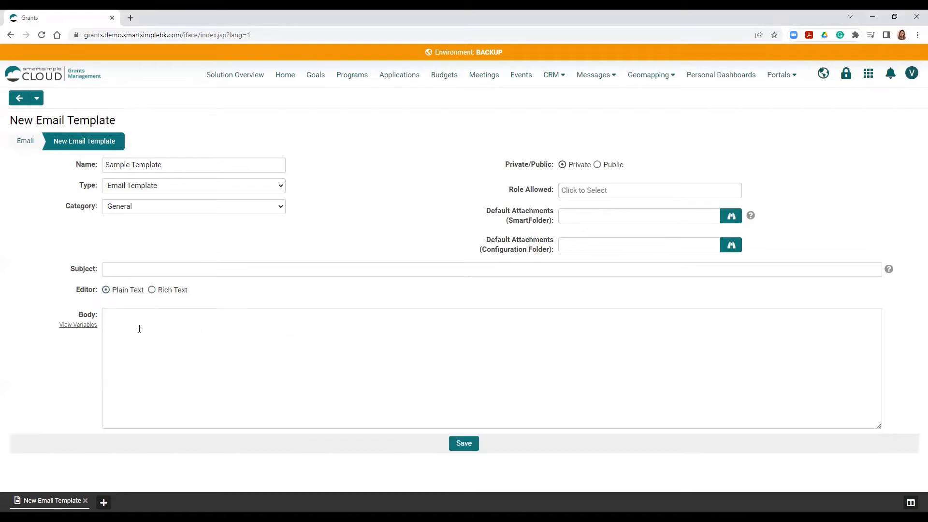
# - Paste the copied HTML email code into the plain text body and save the template
pyautogui.click(139, 329)
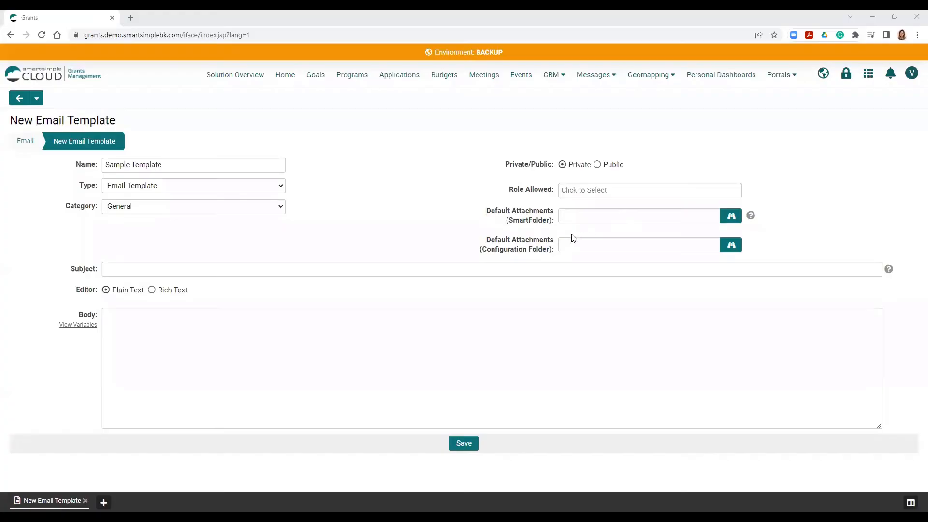
pyautogui.click(436, 340)
pyautogui.hotkey('ctrl', 'v')
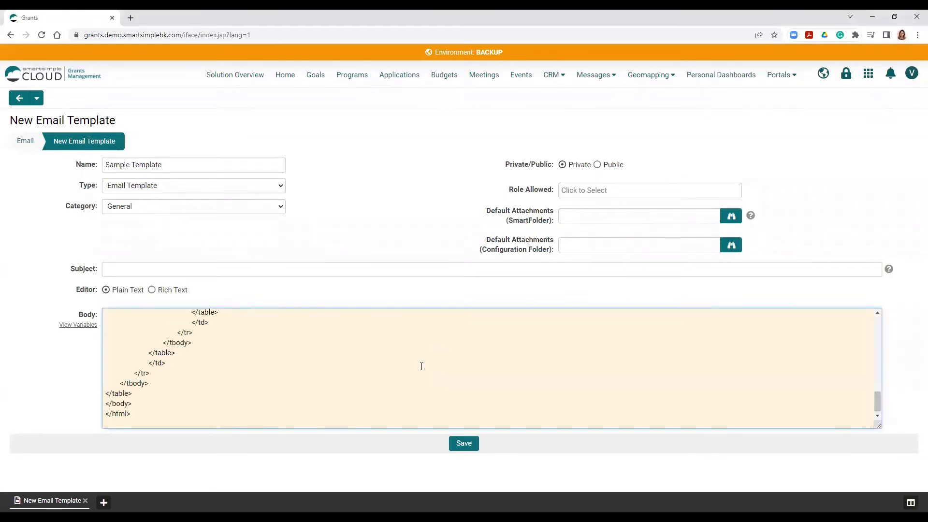
pyautogui.scroll(1, 421, 366)
pyautogui.scroll(-1, 421, 366)
pyautogui.click(463, 443)
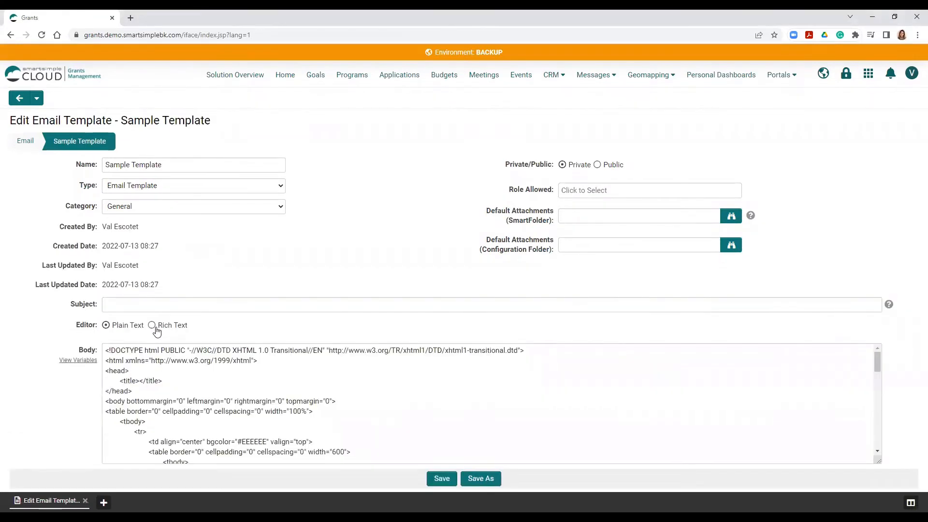
pyautogui.click(155, 328)
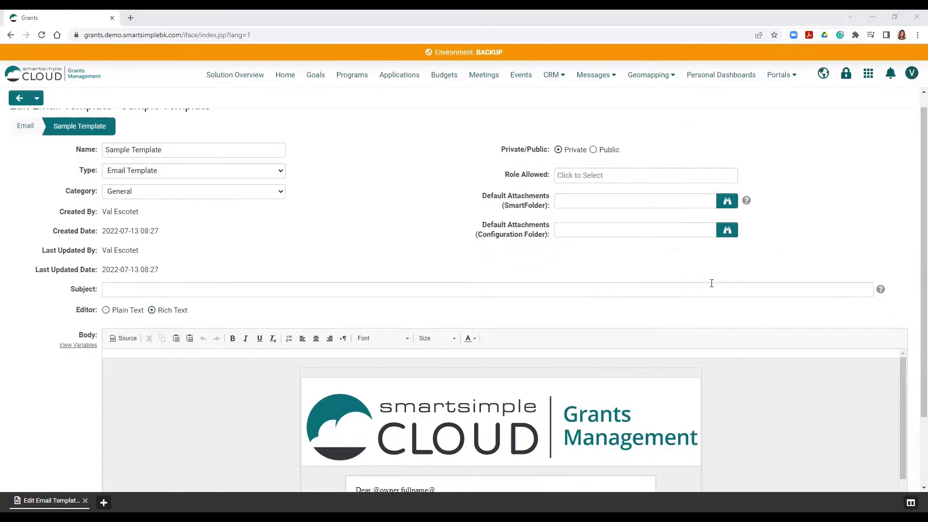
pyautogui.scroll(-2, 710, 283)
pyautogui.scroll(-2, 570, 375)
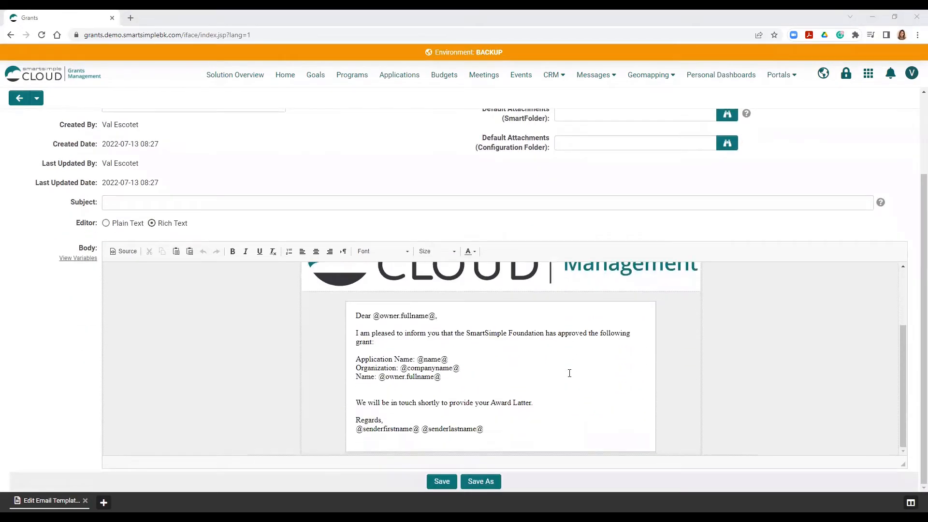
pyautogui.scroll(2, 570, 373)
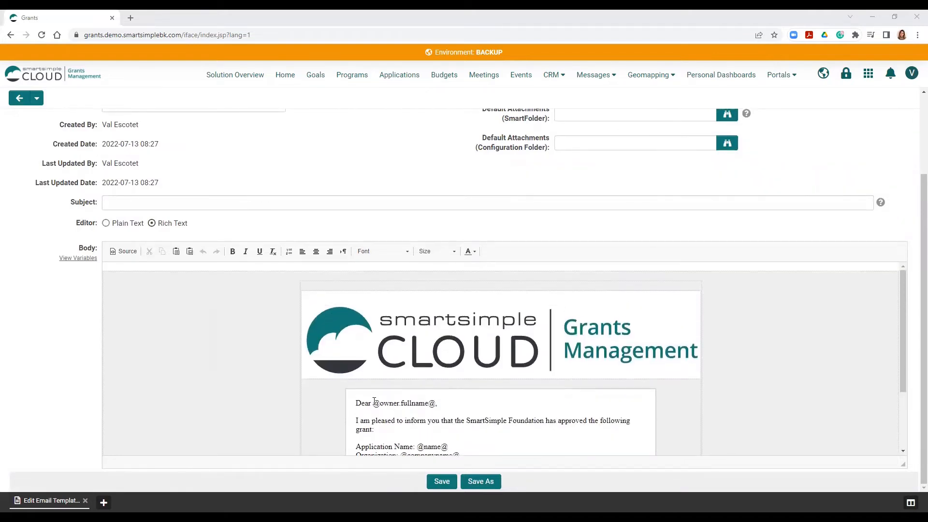
pyautogui.doubleClick(438, 401)
pyautogui.scroll(-1, 464, 397)
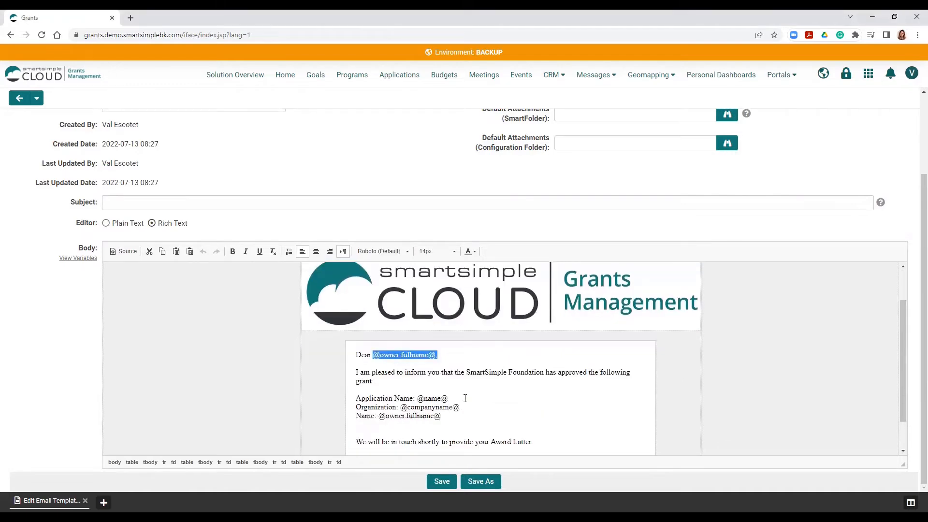
pyautogui.click(427, 390)
pyautogui.click(445, 481)
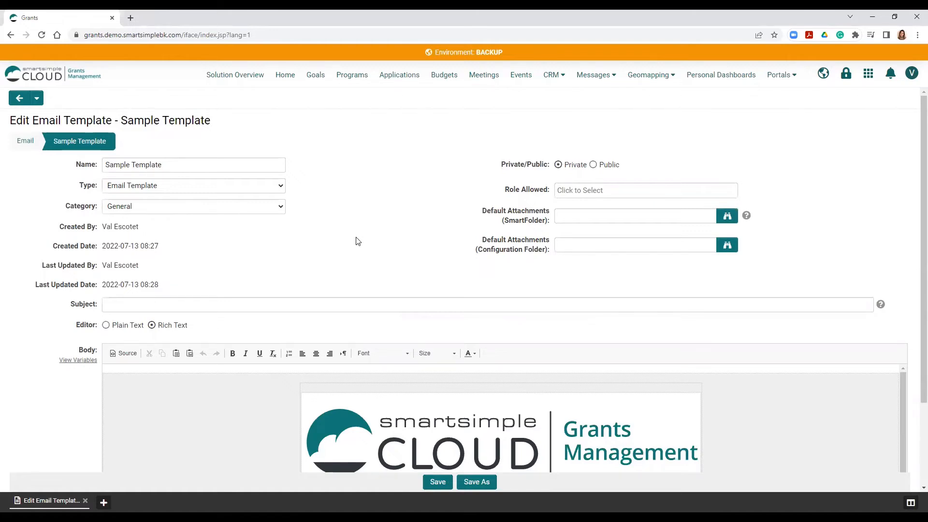
# - Select the first three applications in the Application Manager list
pyautogui.click(408, 73)
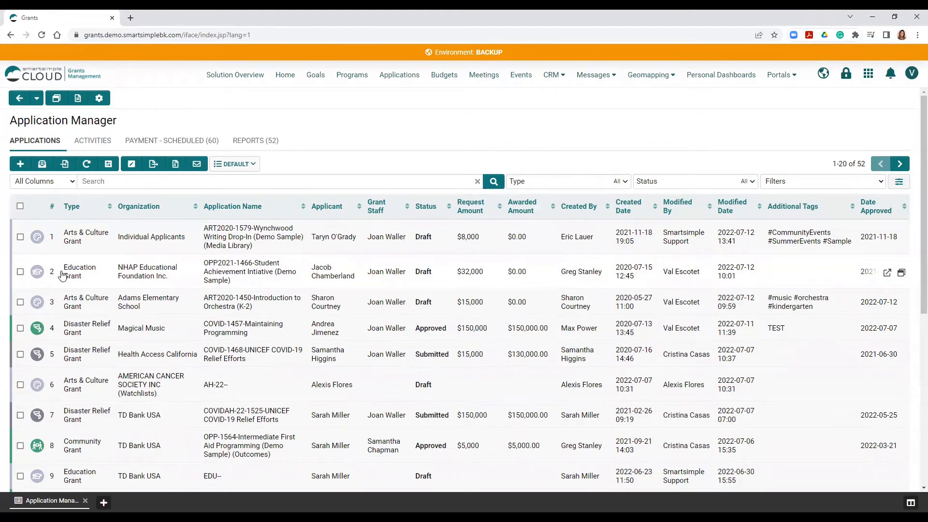
pyautogui.click(20, 236)
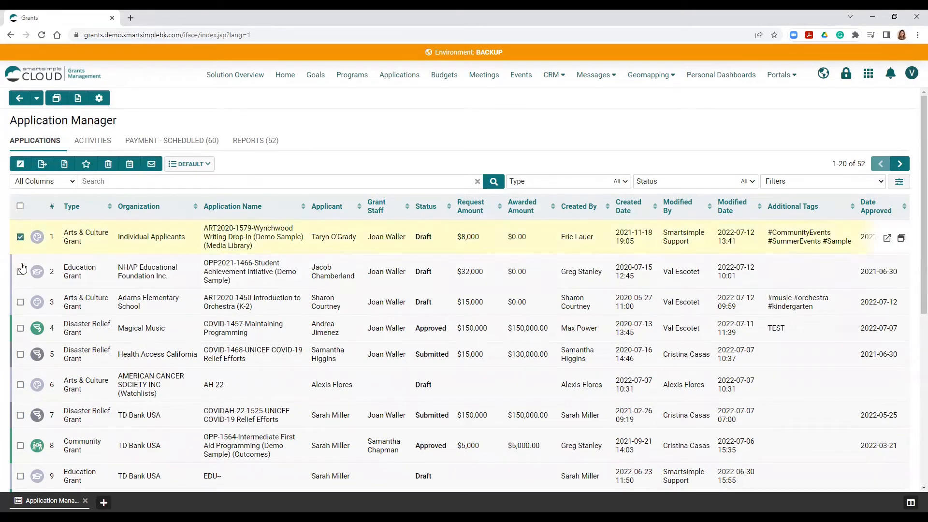
pyautogui.click(21, 272)
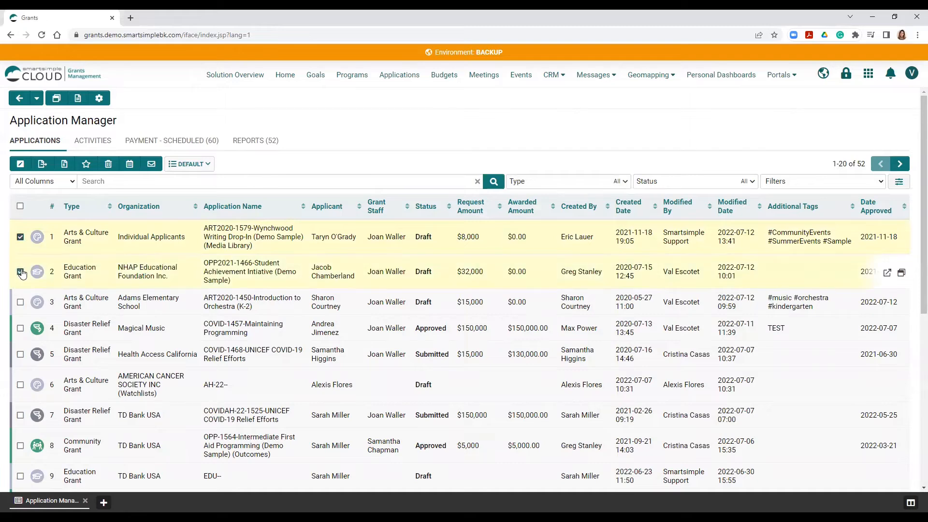
pyautogui.click(22, 303)
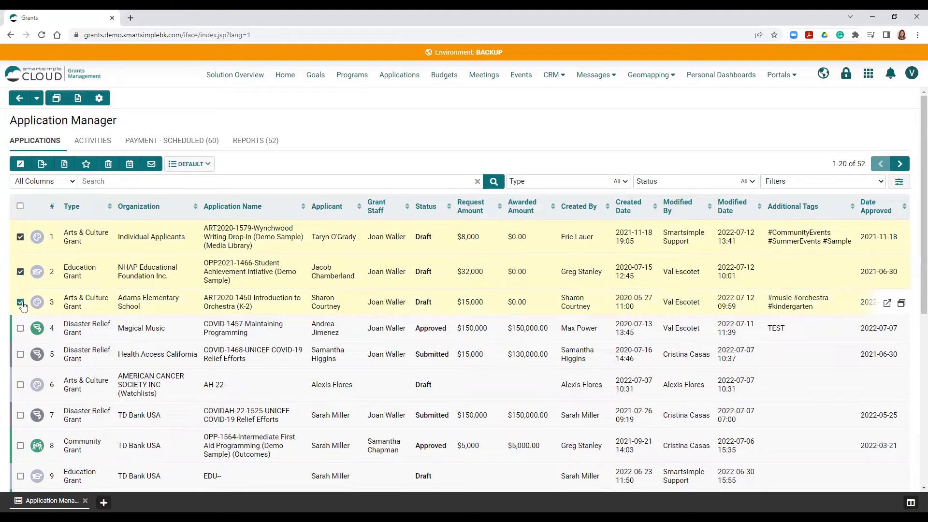
# - Start a group email to the Applicant of each selected application, using the Sample Template
pyautogui.click(151, 167)
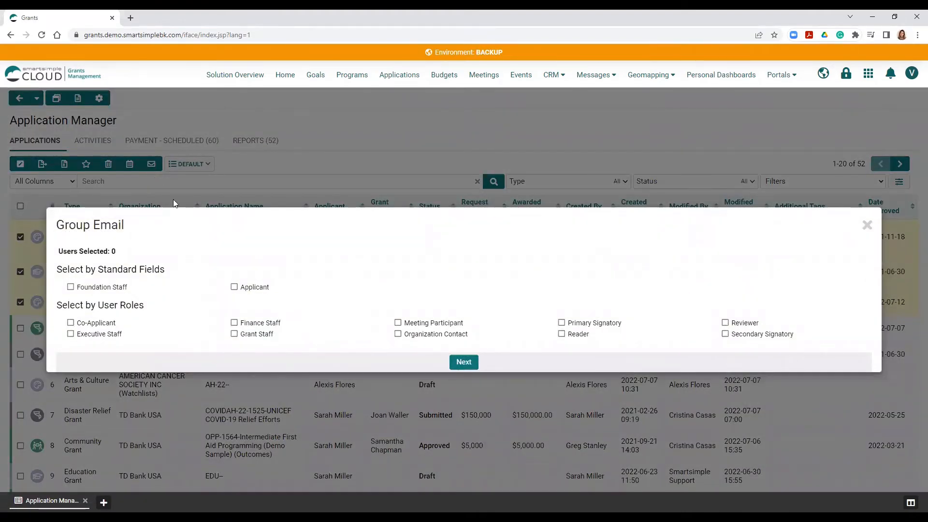
pyautogui.click(235, 288)
pyautogui.click(473, 366)
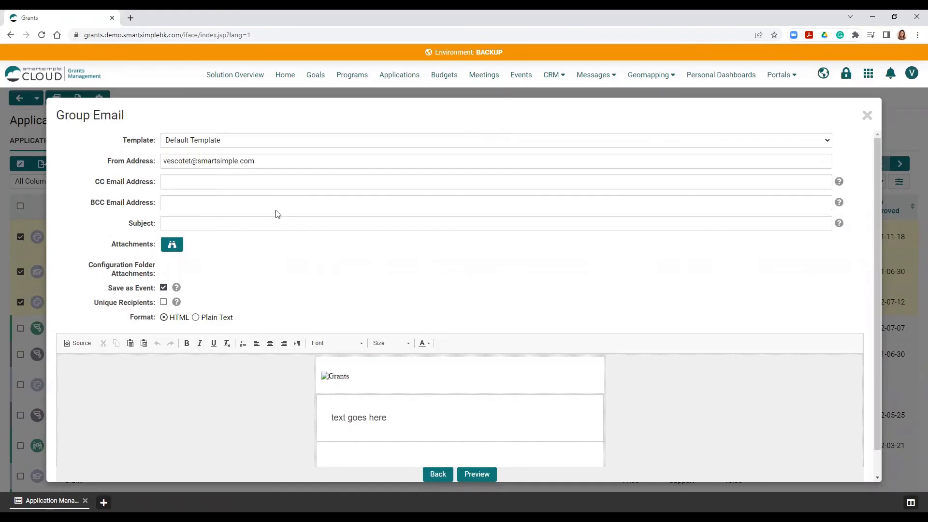
pyautogui.click(247, 142)
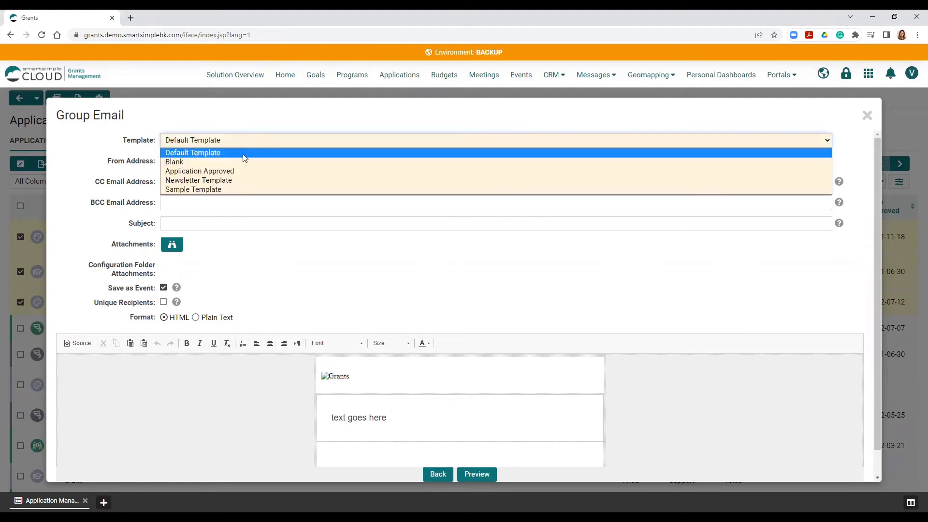
pyautogui.click(203, 192)
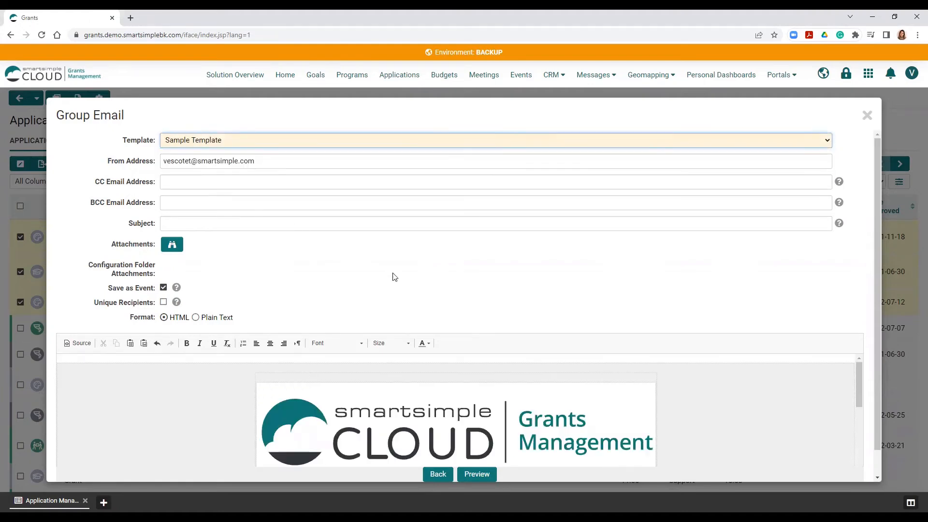
# - Review the Sample Template letter and its variables in the group email body, along with the attachment and address options
pyautogui.scroll(-1, 432, 321)
pyautogui.scroll(-5, 438, 366)
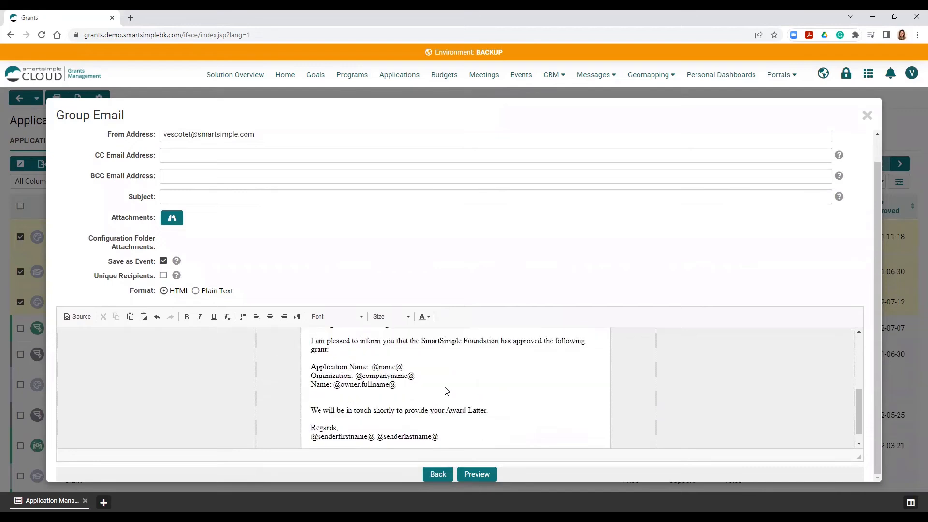
pyautogui.scroll(5, 445, 387)
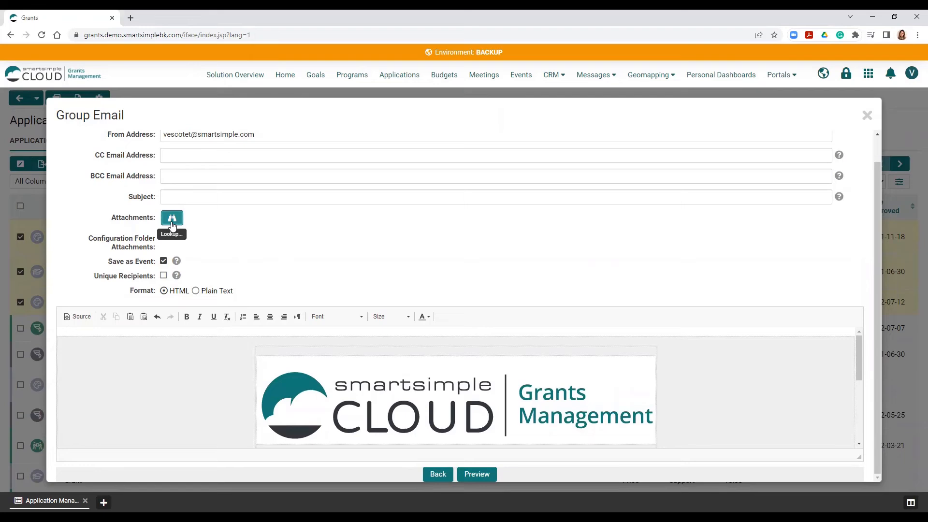
pyautogui.scroll(1, 267, 234)
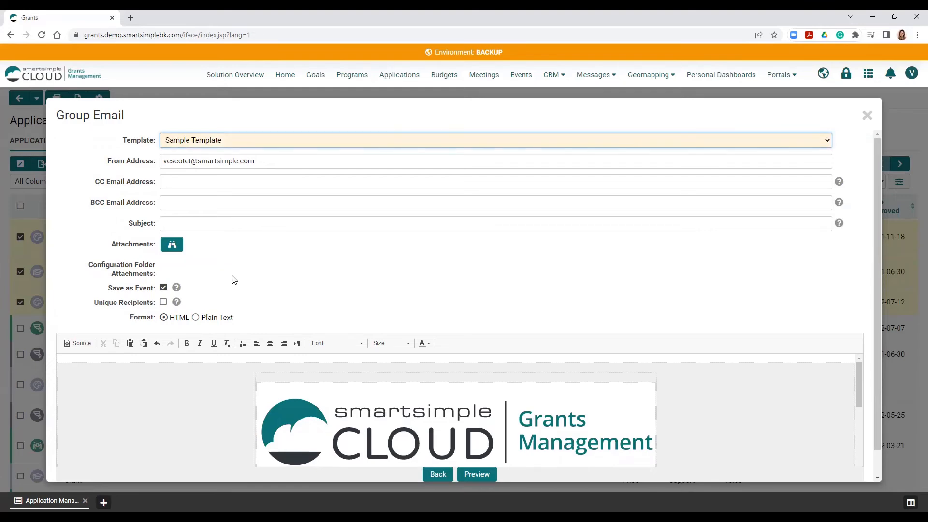
# - Try switching Save as Event off and Unique Recipients on for the group email, and restore both settings
pyautogui.click(163, 288)
pyautogui.click(164, 289)
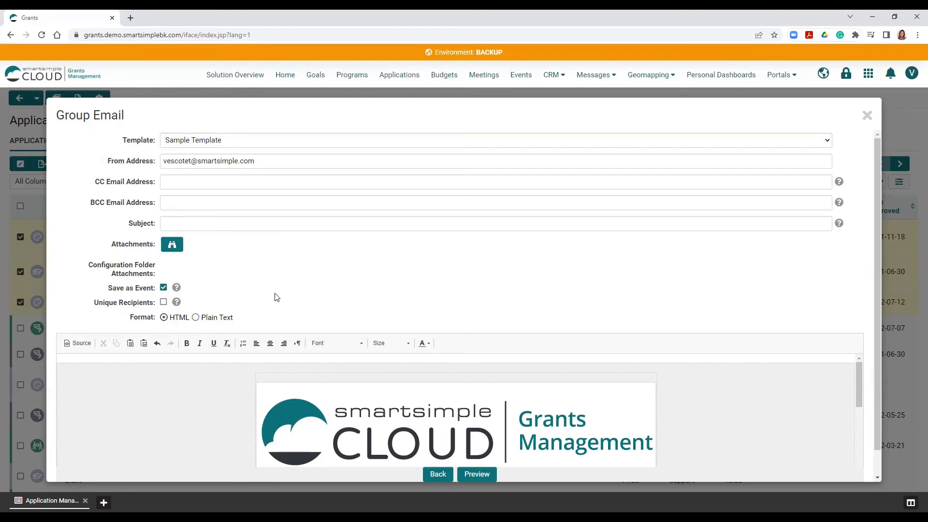
pyautogui.click(163, 302)
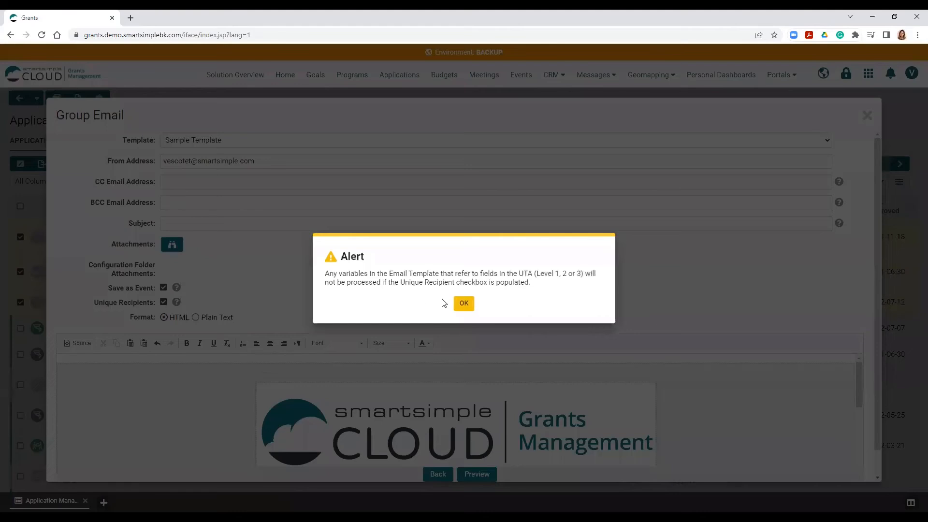
pyautogui.click(455, 306)
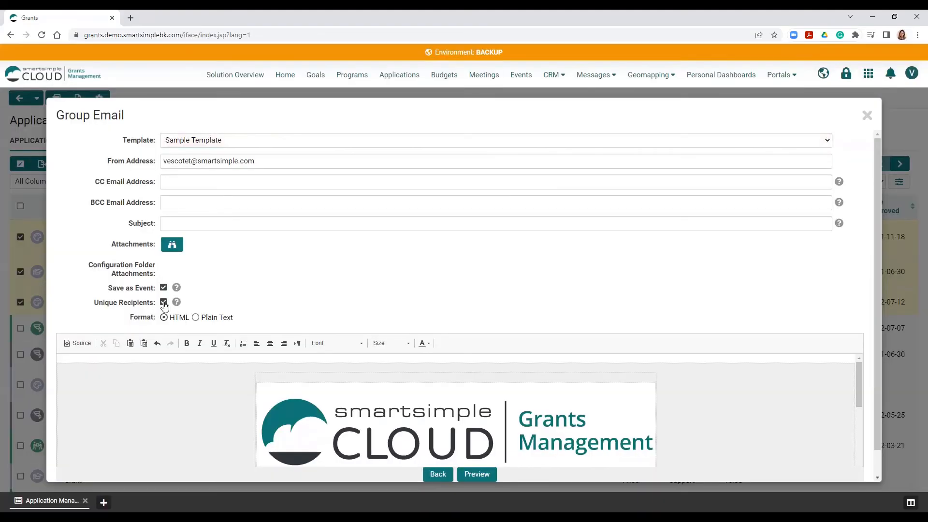
pyautogui.click(164, 303)
# - Preview the group email as a recipient would receive it, and close it without sending
pyautogui.click(478, 475)
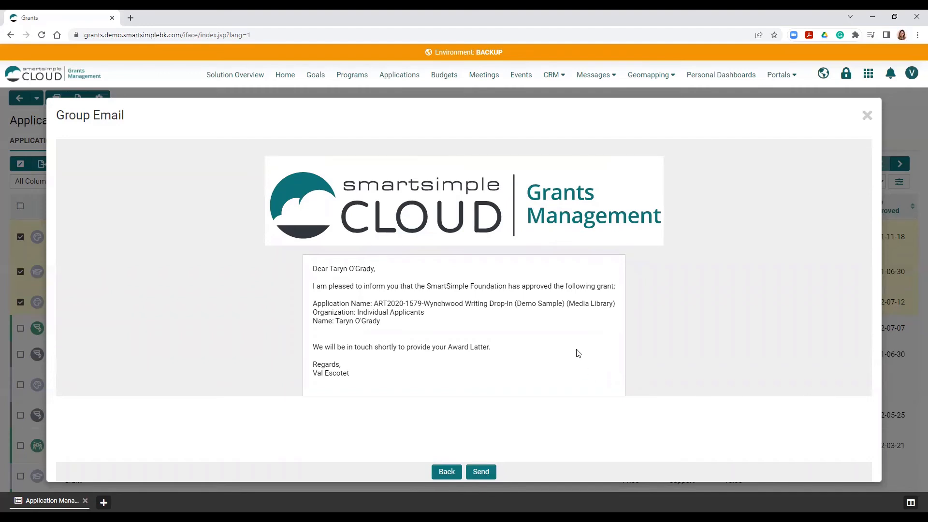
pyautogui.click(867, 116)
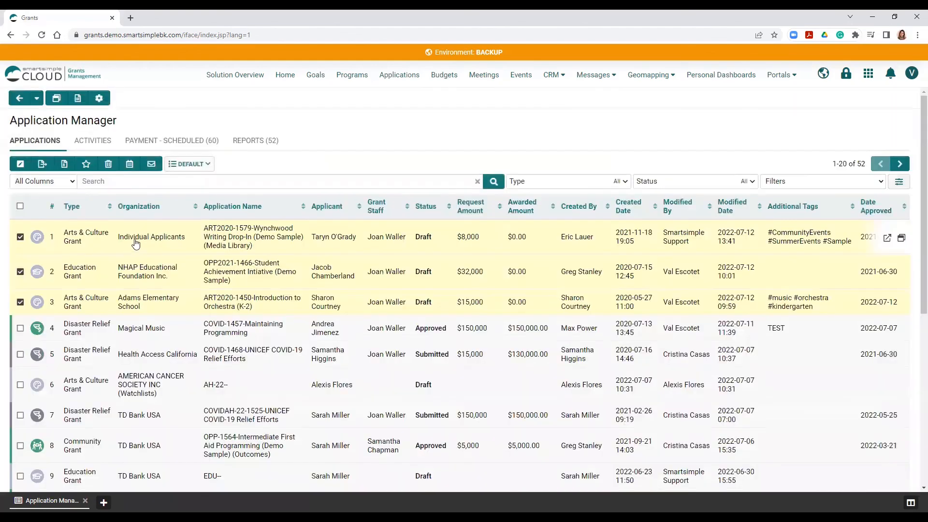
# - Open the ART2020-1579 Wynchwood Writing Drop-In application and start a new email from it
pyautogui.click(164, 239)
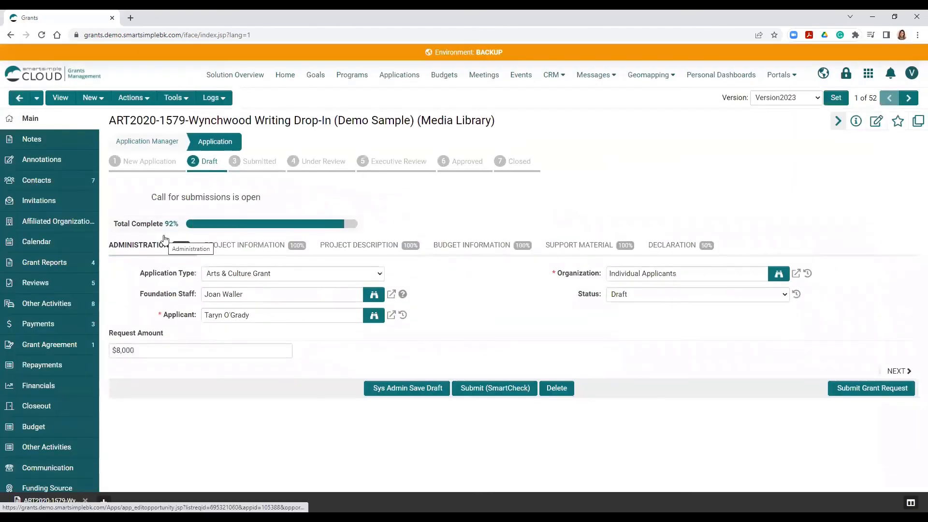
pyautogui.click(89, 100)
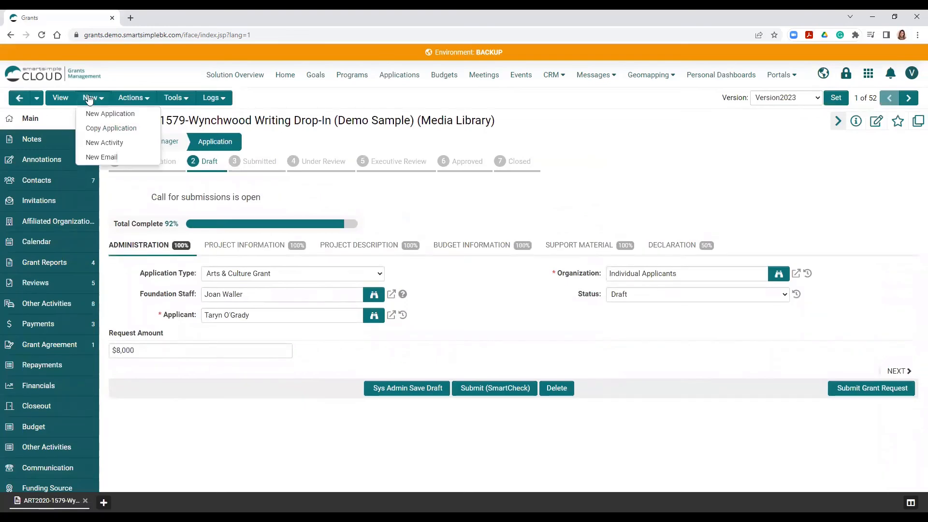
pyautogui.click(101, 157)
# - Apply the Sample Template and compose the email to the contact with the Applicant role
pyautogui.click(256, 143)
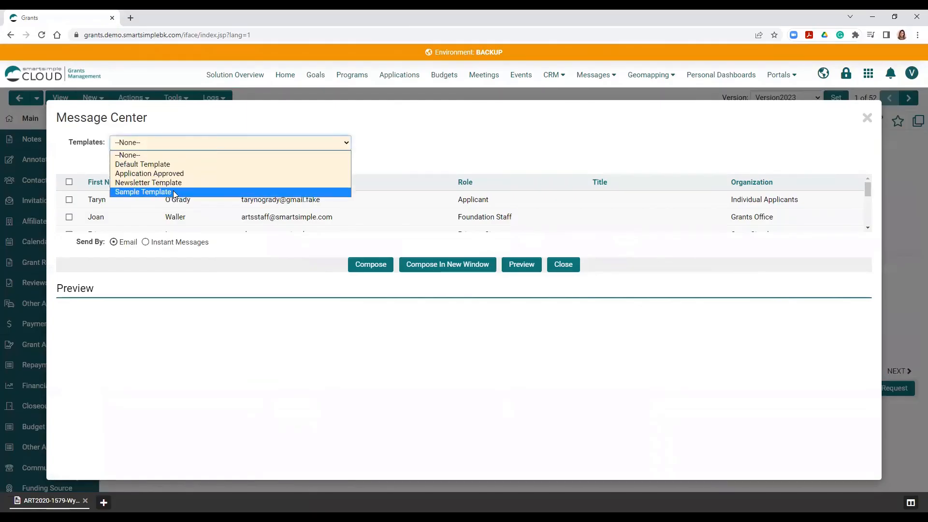
pyautogui.click(173, 191)
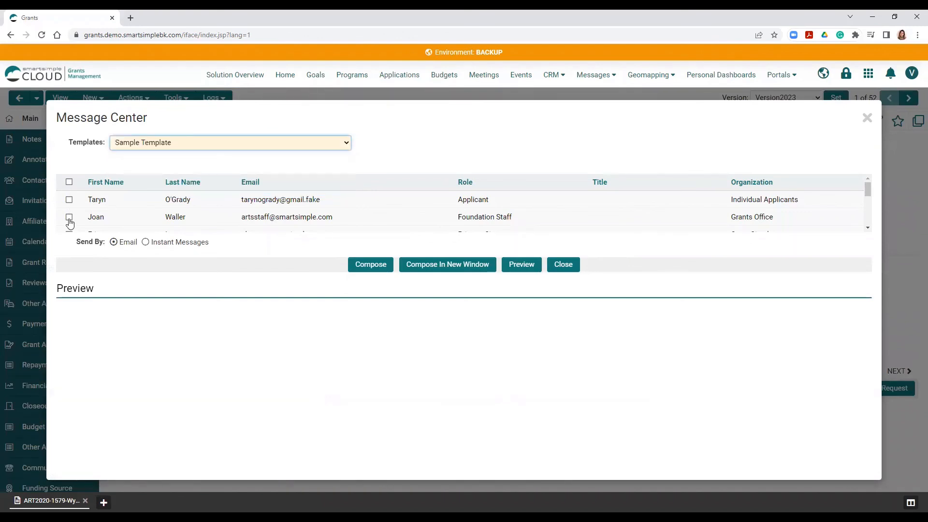
pyautogui.click(69, 200)
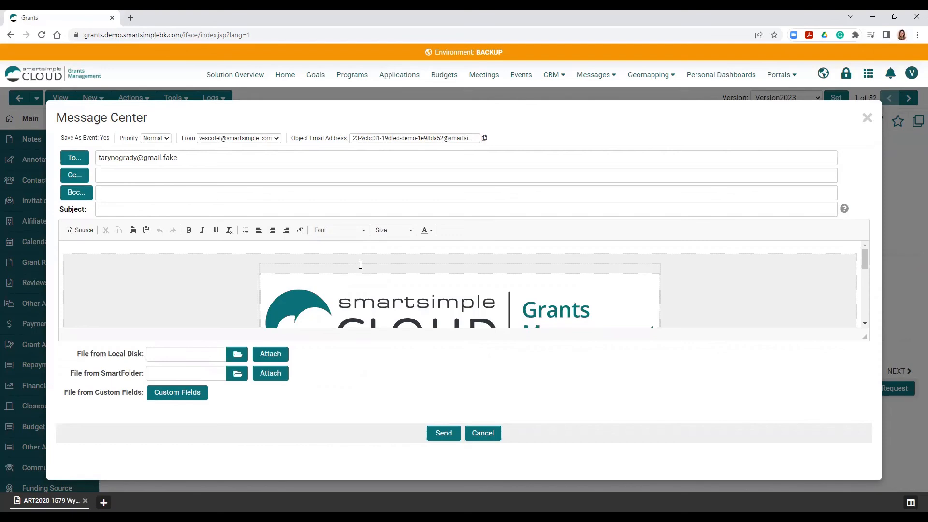
# - Check the filled-in letter, send the email to the applicant, and close the Message Center
pyautogui.scroll(-5, 351, 296)
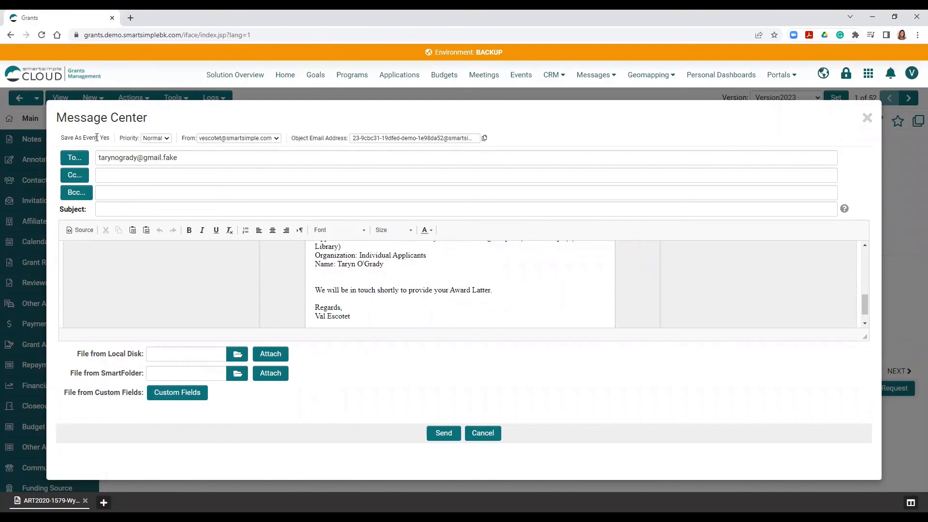
pyautogui.click(442, 428)
pyautogui.click(872, 119)
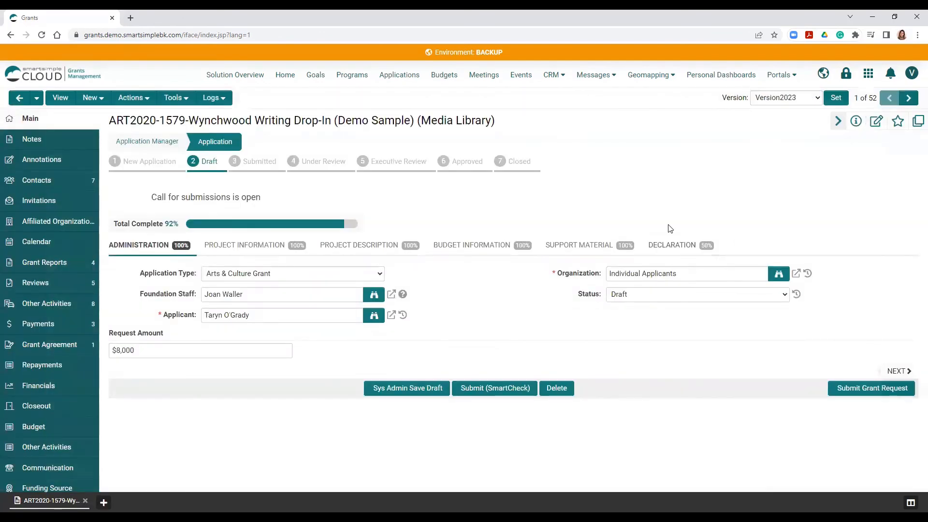